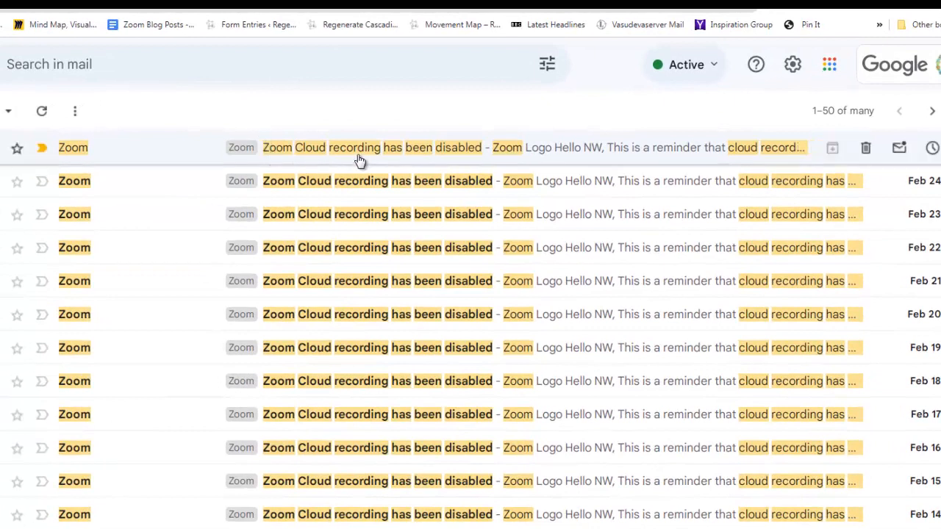
View the newest Zoom message about disabled recording and copy "Zoom Cloud recording has been disabled" from the mail search.
{"action": "left_click", "coordinate": [472, 156]}
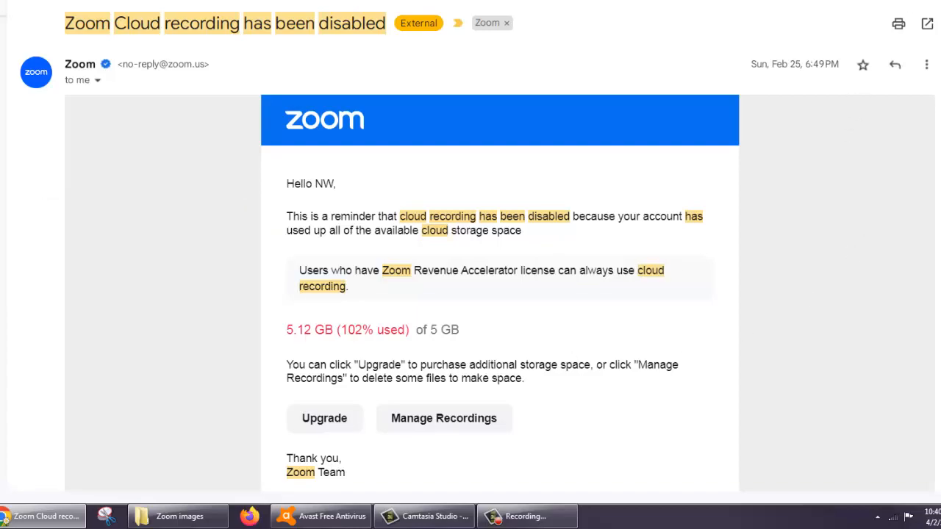
{"action": "left_click", "coordinate": [130, 32]}
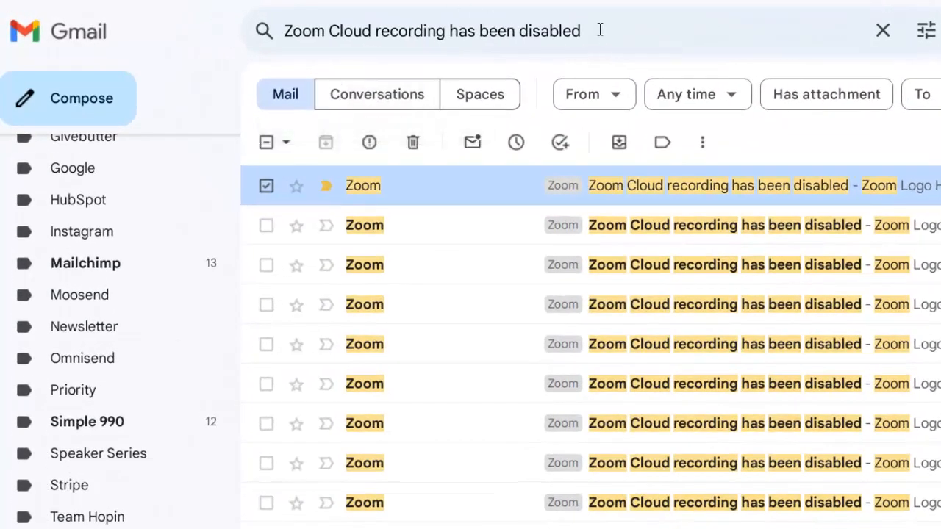
{"action": "left_click_drag", "start_coordinate": [598, 30], "coordinate": [283, 55]}
{"action": "key", "text": "ctrl+c"}
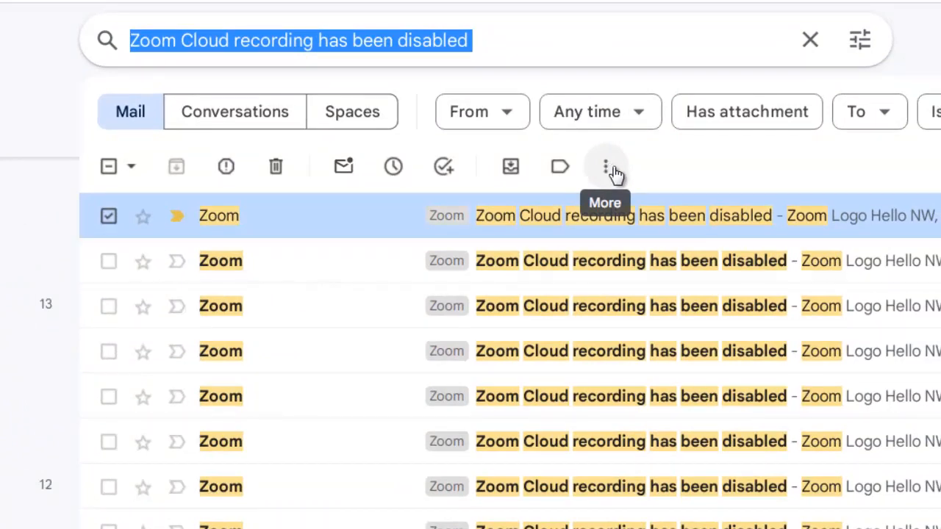
Start a filter based on the selected Zoom message, with the subject "Zoom Cloud recording has been disabled", and continue to its actions.
{"action": "left_click", "coordinate": [606, 167]}
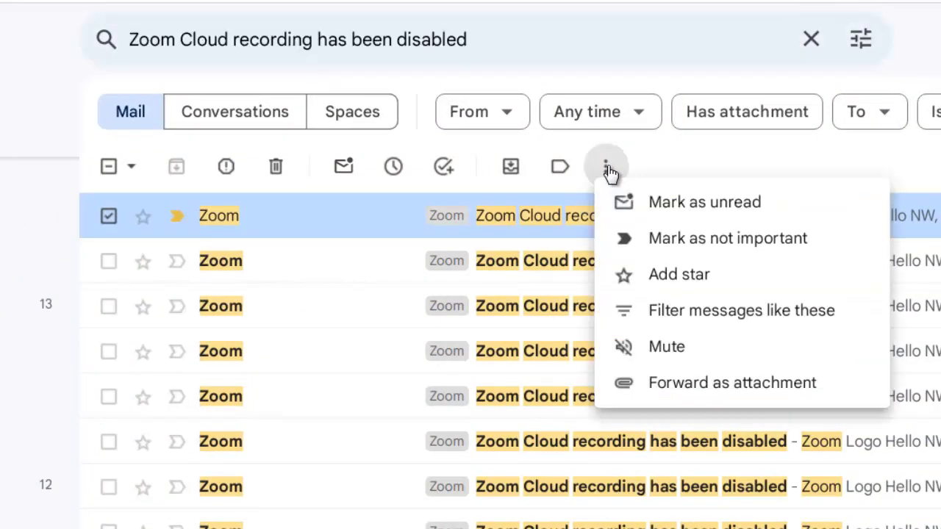
{"action": "left_click", "coordinate": [710, 324]}
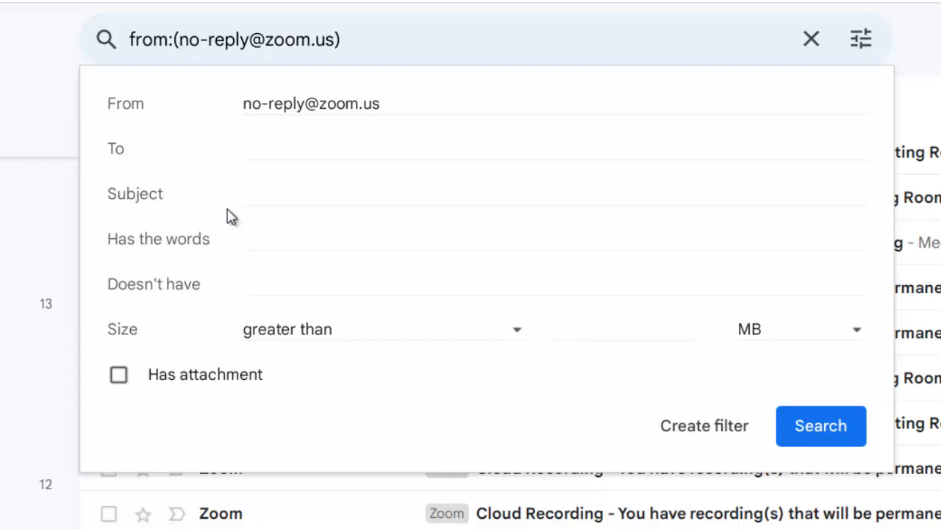
{"action": "left_click", "coordinate": [259, 195]}
{"action": "key", "text": "ctrl+v"}
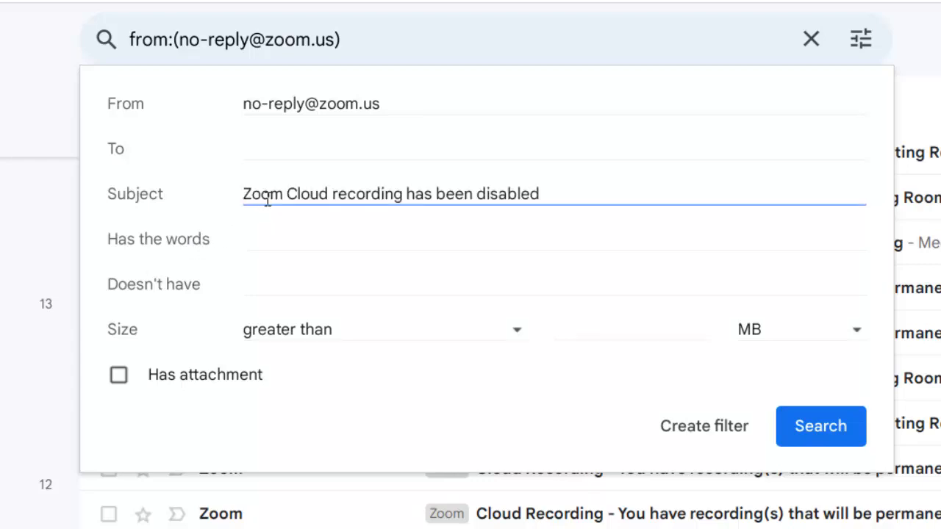
{"action": "left_click", "coordinate": [718, 430]}
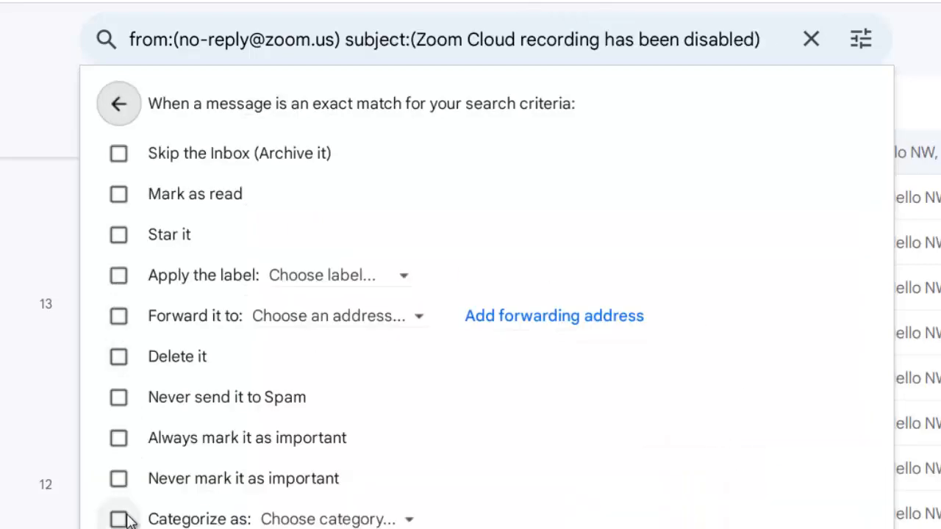
Set the filter to always mark matches as important and forward them to the saved forwarding address.
{"action": "left_click", "coordinate": [119, 438]}
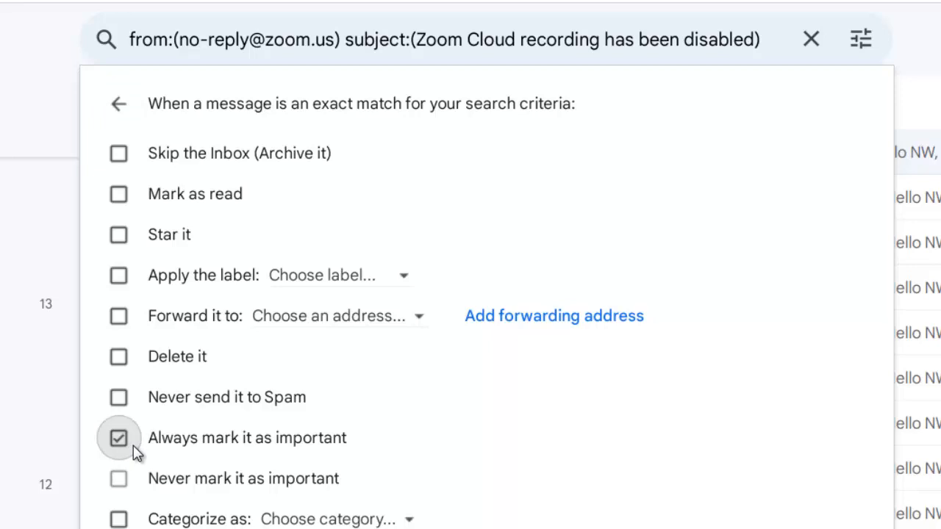
{"action": "left_click", "coordinate": [119, 316]}
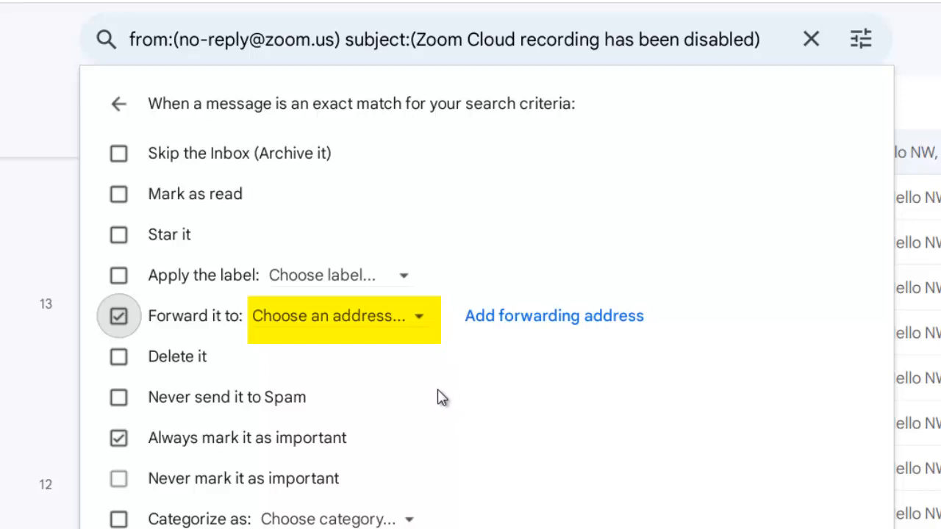
{"action": "left_click", "coordinate": [423, 323]}
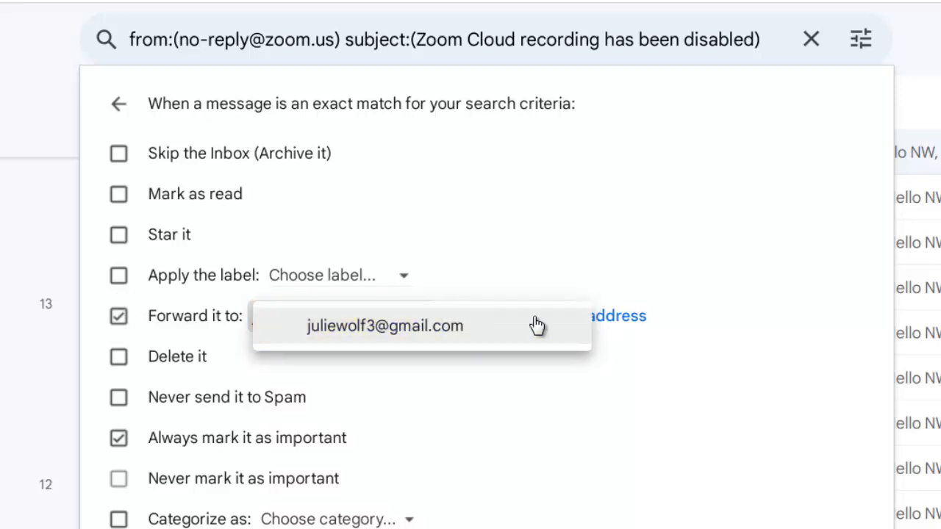
{"action": "left_click", "coordinate": [699, 319]}
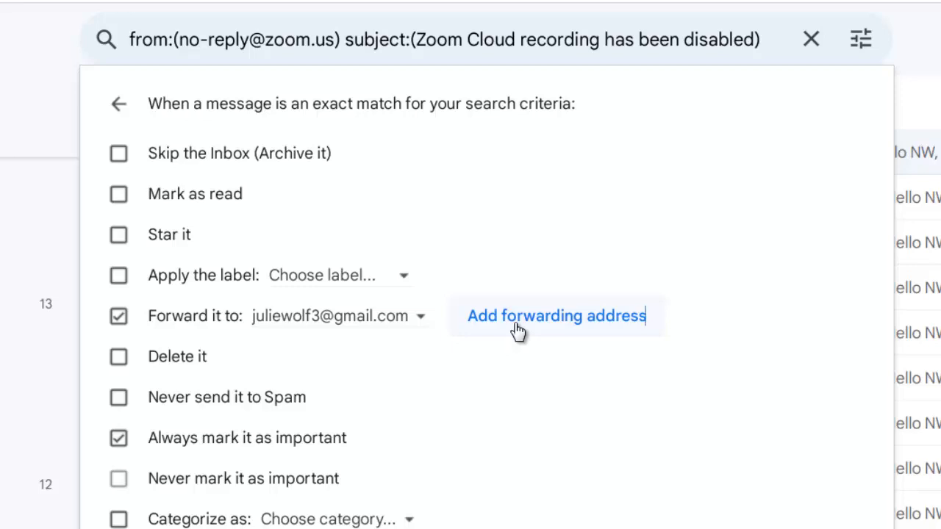
Check which saved forwarding addresses are available for the filter, keeping the chosen one.
{"action": "left_click", "coordinate": [425, 318]}
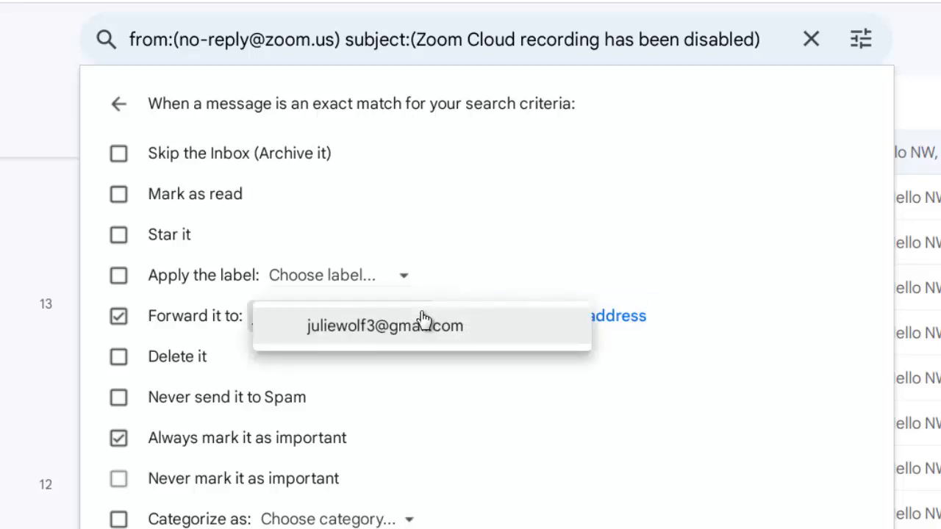
{"action": "left_click", "coordinate": [403, 328]}
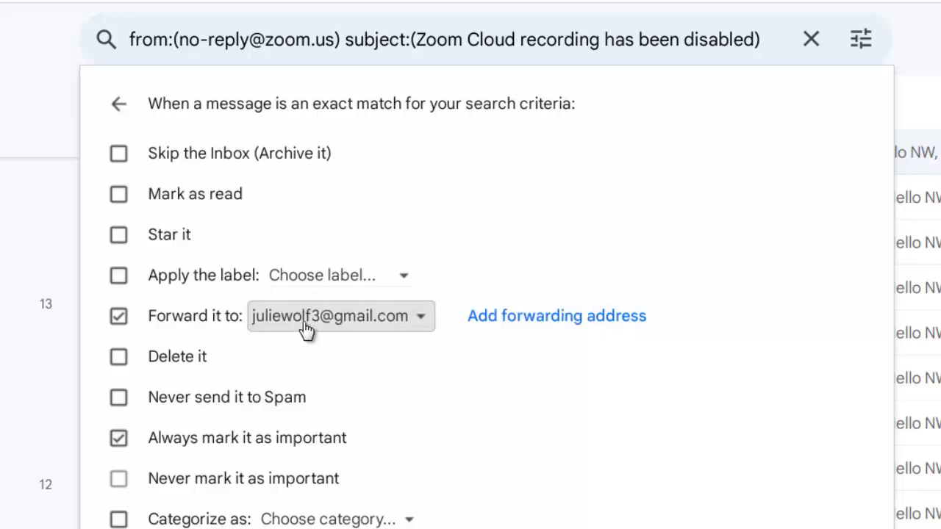
{"action": "left_click", "coordinate": [415, 319]}
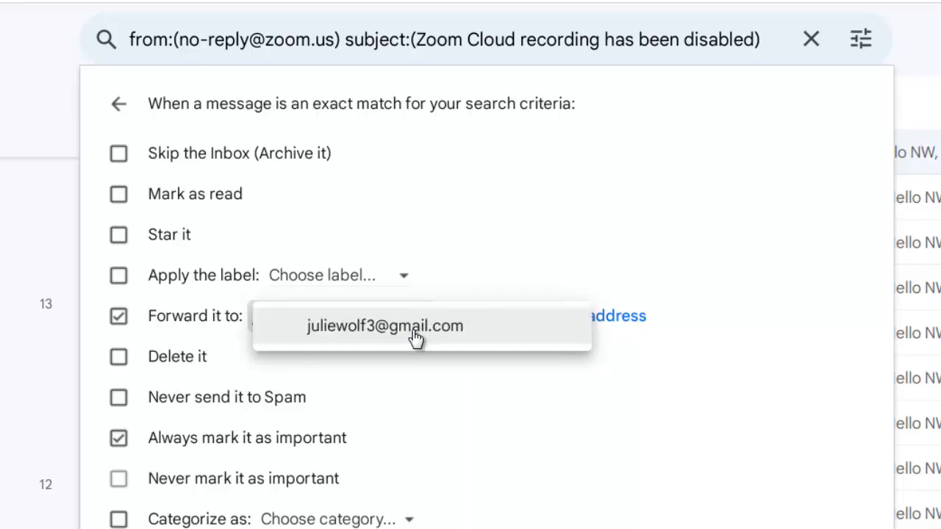
{"action": "left_click", "coordinate": [603, 255]}
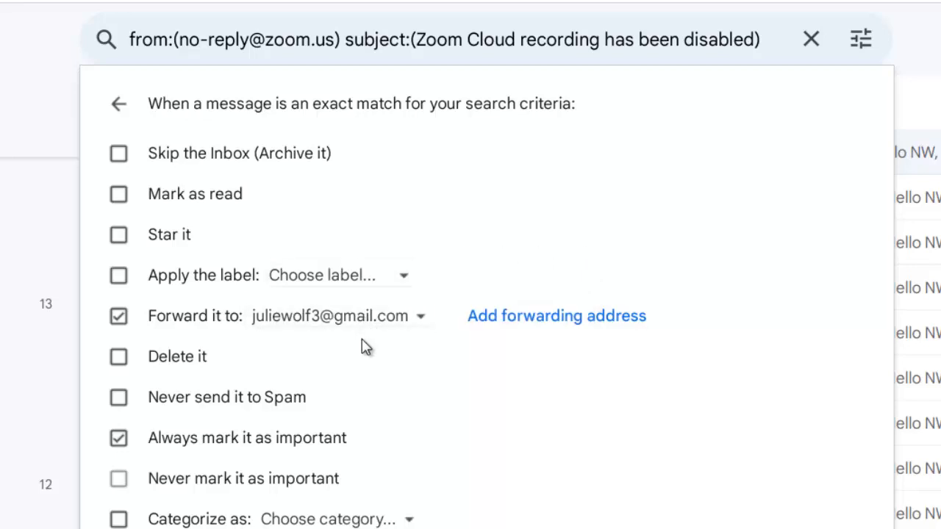
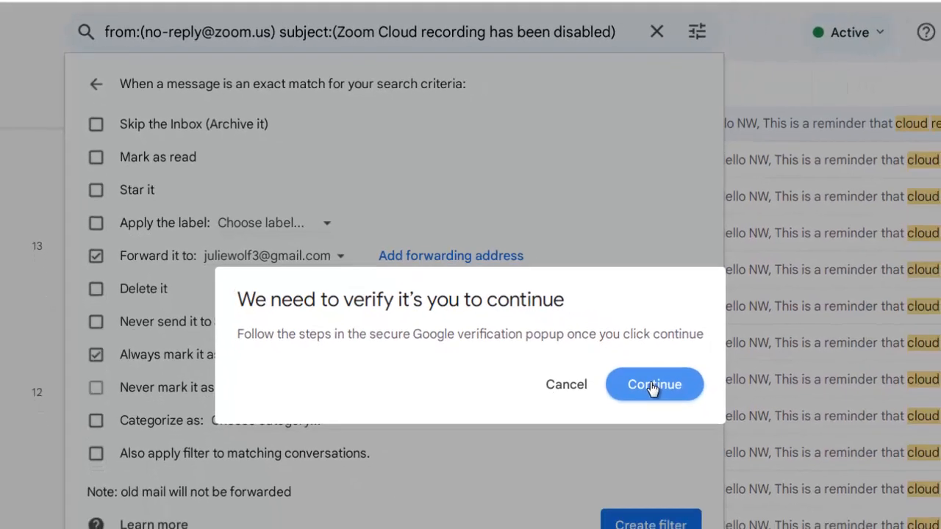
Create the filter and proceed to the Google identity verification request.
{"action": "left_click", "coordinate": [808, 474]}
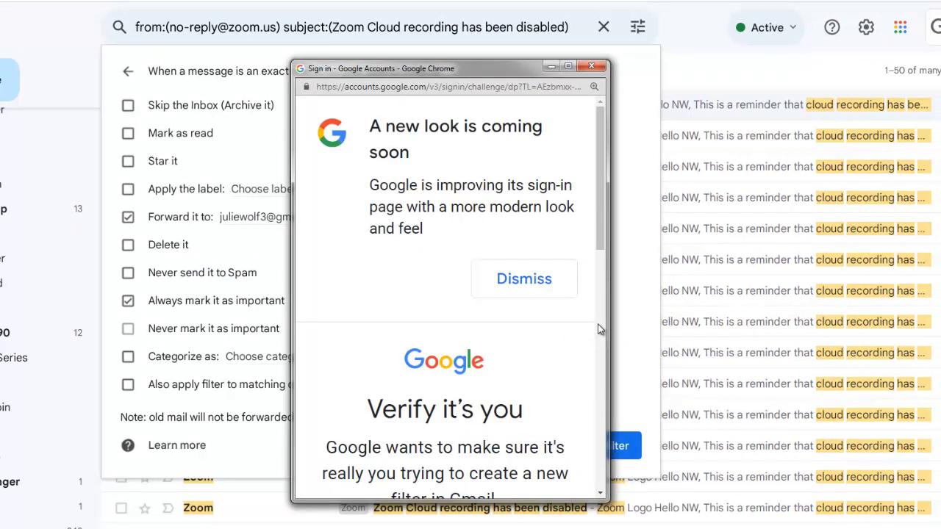
{"action": "left_click_drag", "start_coordinate": [598, 232], "coordinate": [604, 375]}
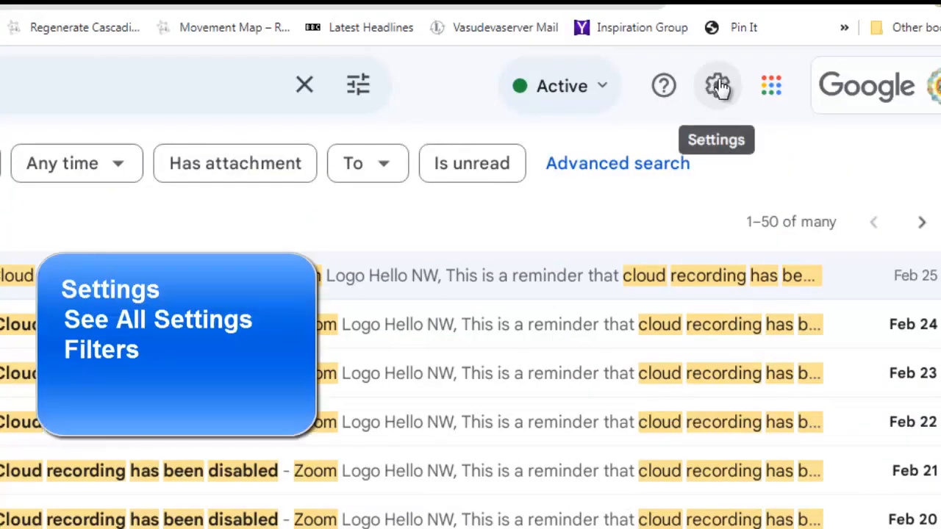
Open the full mail settings and show the Filters and Blocked Addresses list.
{"action": "left_click", "coordinate": [720, 85]}
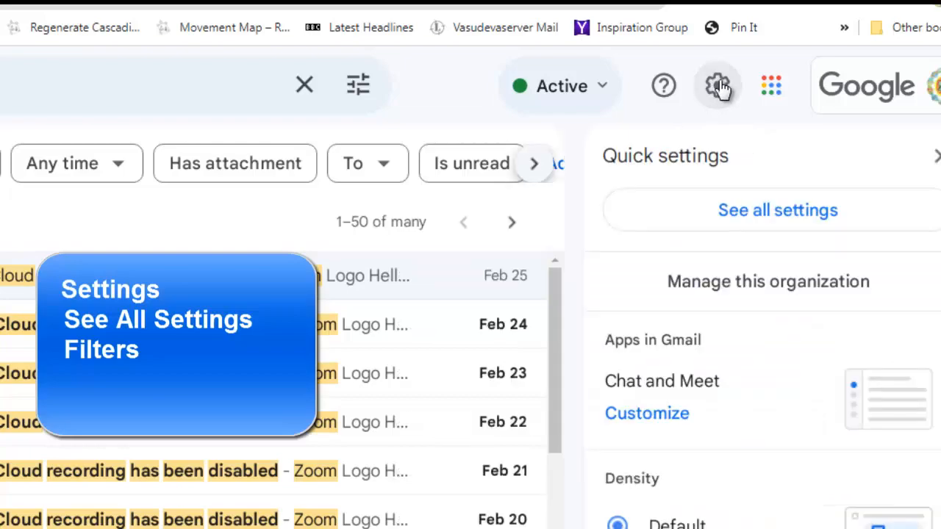
{"action": "left_click", "coordinate": [761, 211]}
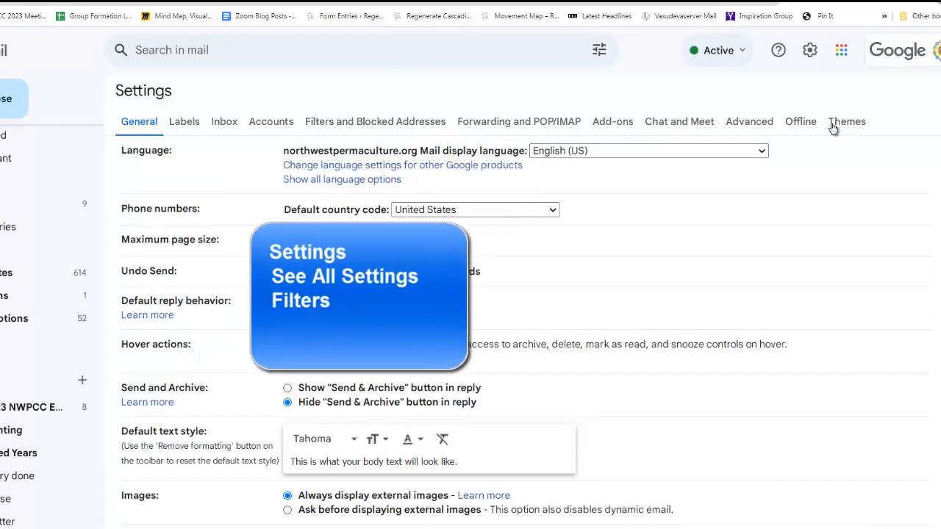
{"action": "left_click", "coordinate": [368, 118]}
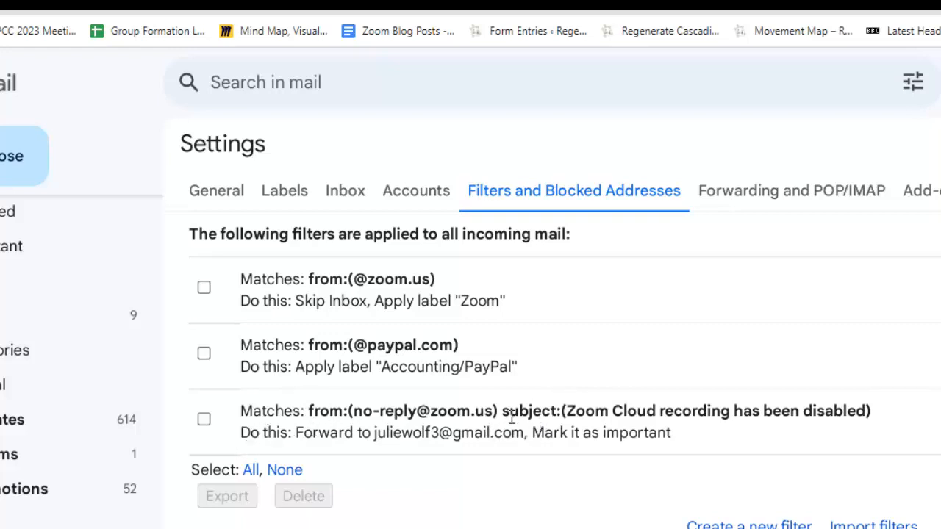
Copy the subject phrase "Zoom Cloud recording has been disabled" from the listed Zoom forwarding filter.
{"action": "left_click_drag", "start_coordinate": [568, 411], "coordinate": [866, 412]}
{"action": "key", "text": "ctrl+c"}
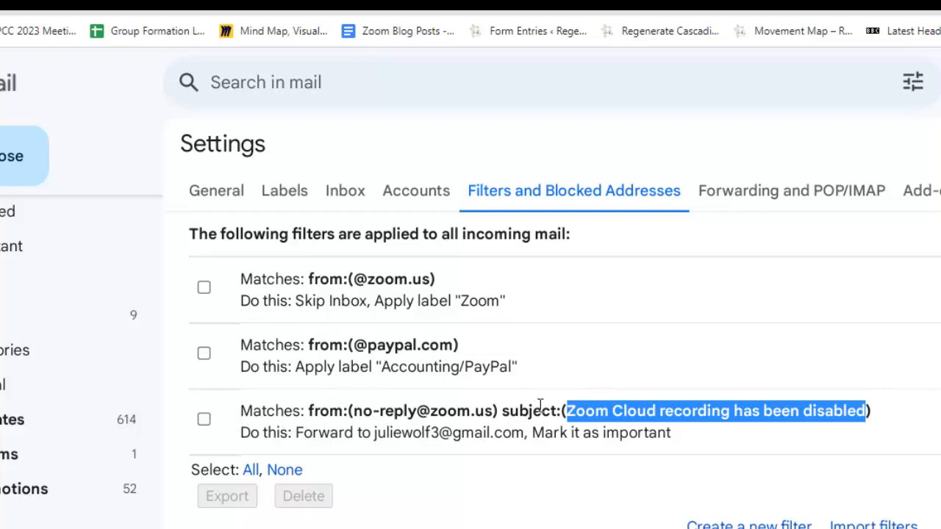
{"action": "left_click", "coordinate": [502, 410]}
{"action": "left_click_drag", "start_coordinate": [534, 409], "coordinate": [561, 406]}
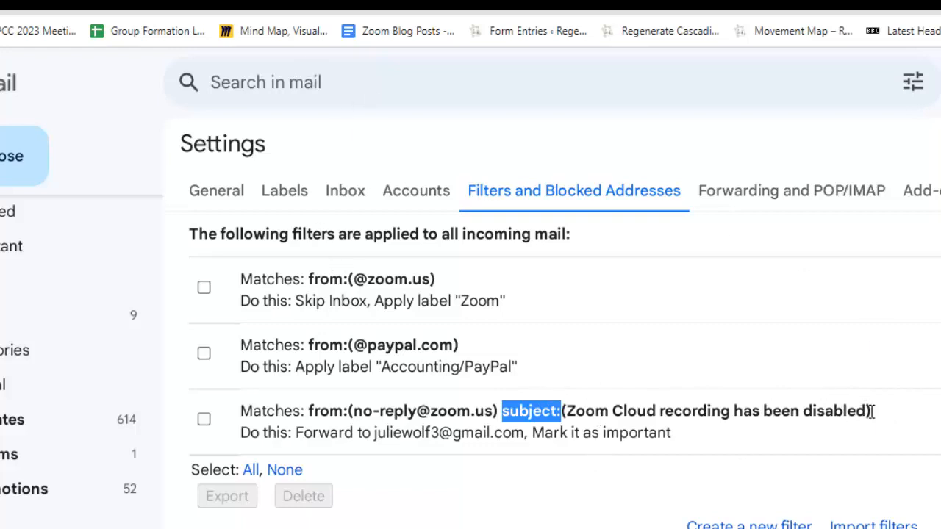
{"action": "left_click_drag", "start_coordinate": [868, 410], "coordinate": [568, 410]}
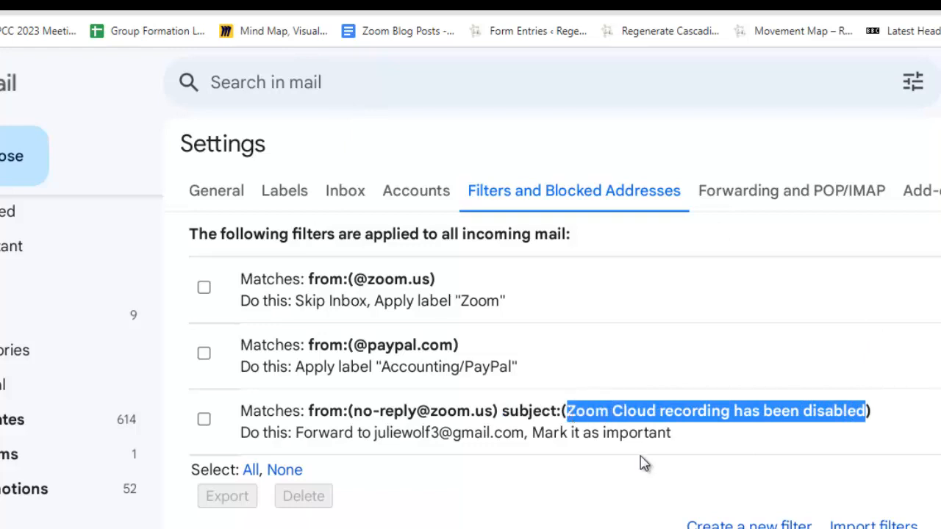
Search the mail for "Zoom Cloud recording has been disabled".
{"action": "left_click", "coordinate": [360, 83]}
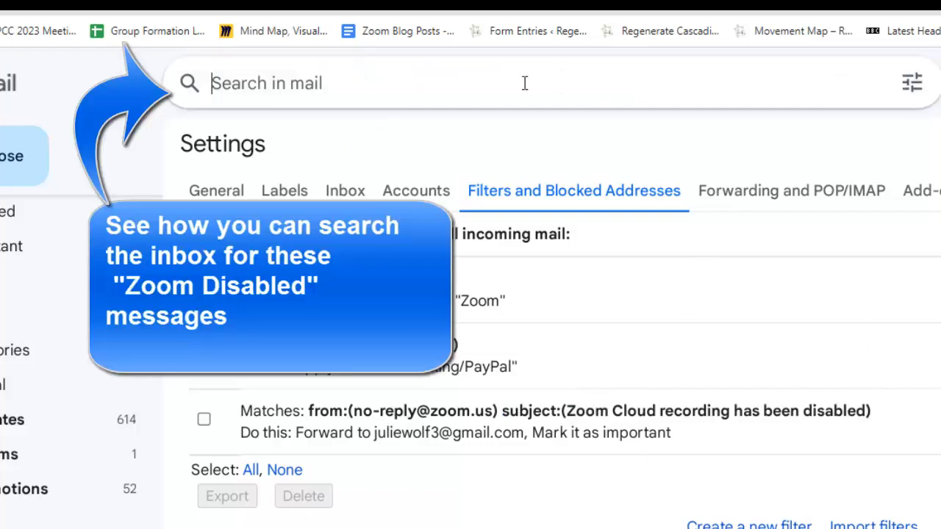
{"action": "key", "text": "ctrl+v"}
{"action": "key", "text": "Return"}
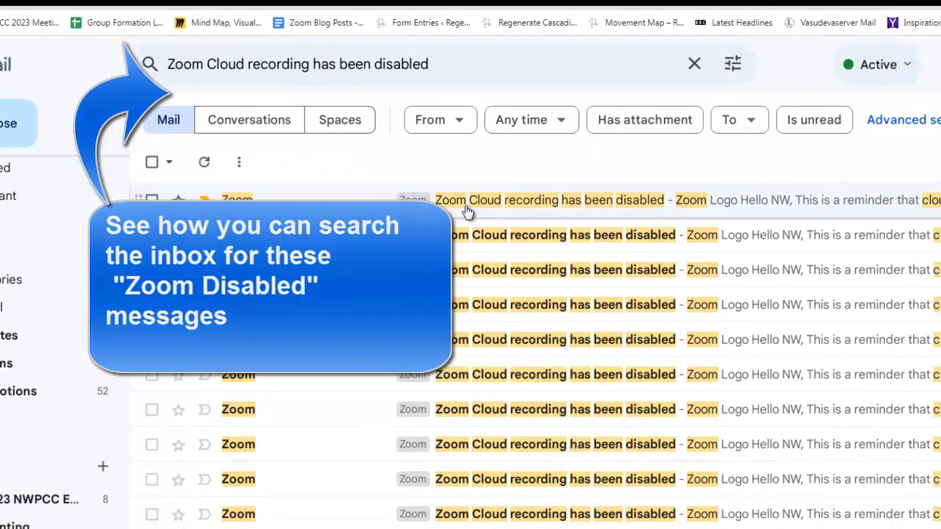
Switch to the Zoom Management document in Google Docs and review its steps for managing Zoom recordings.
{"action": "left_click", "coordinate": [579, 261]}
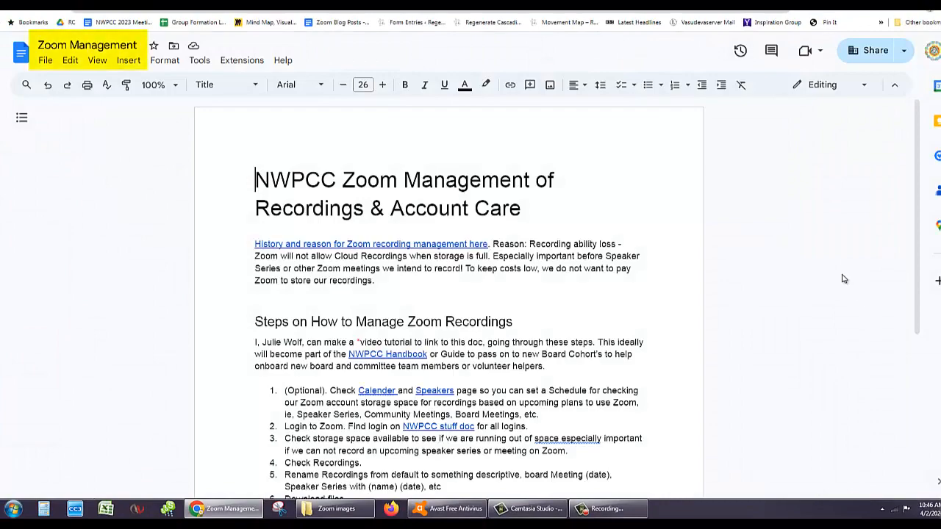
{"action": "scroll", "coordinate": [843, 278], "scroll_direction": "down", "scroll_amount": 4}
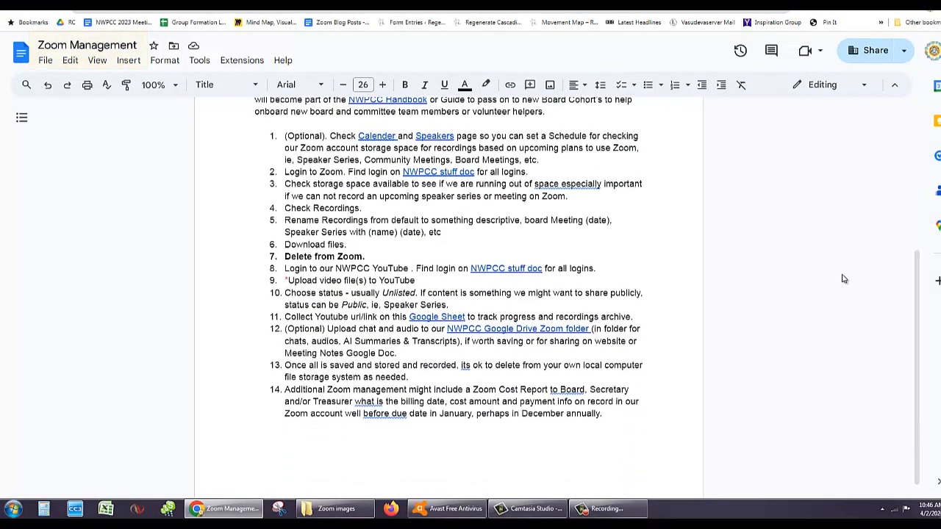
{"action": "scroll", "coordinate": [843, 279], "scroll_direction": "up", "scroll_amount": 4}
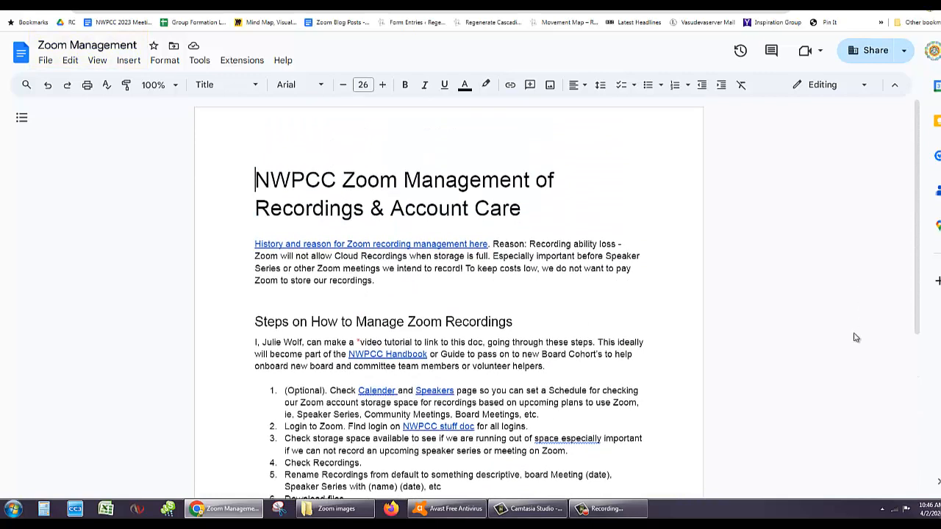